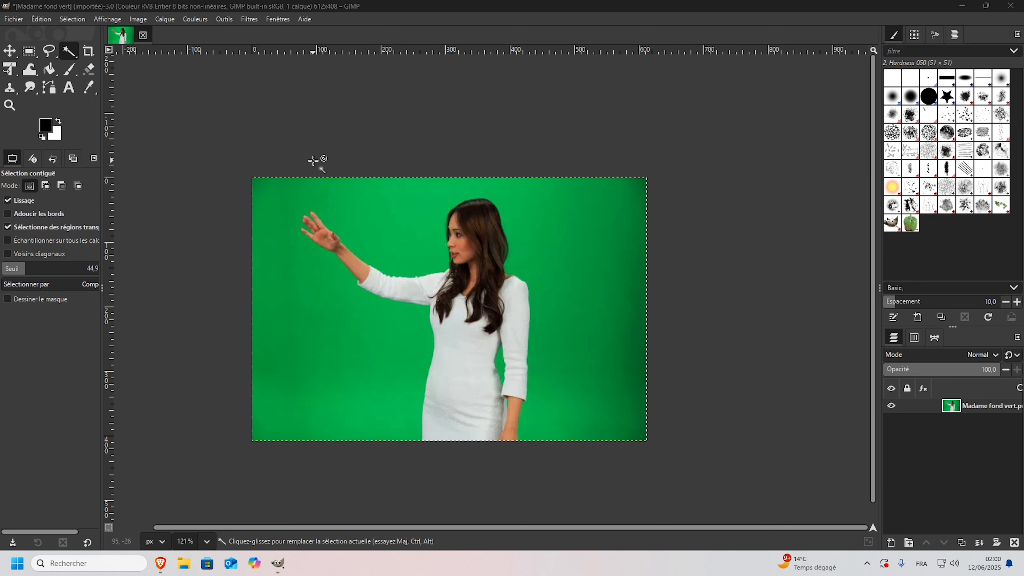
Step: Try clearing a freehand selection of the green area beside the raised hand, and undo the clearing
right_click(973, 409)
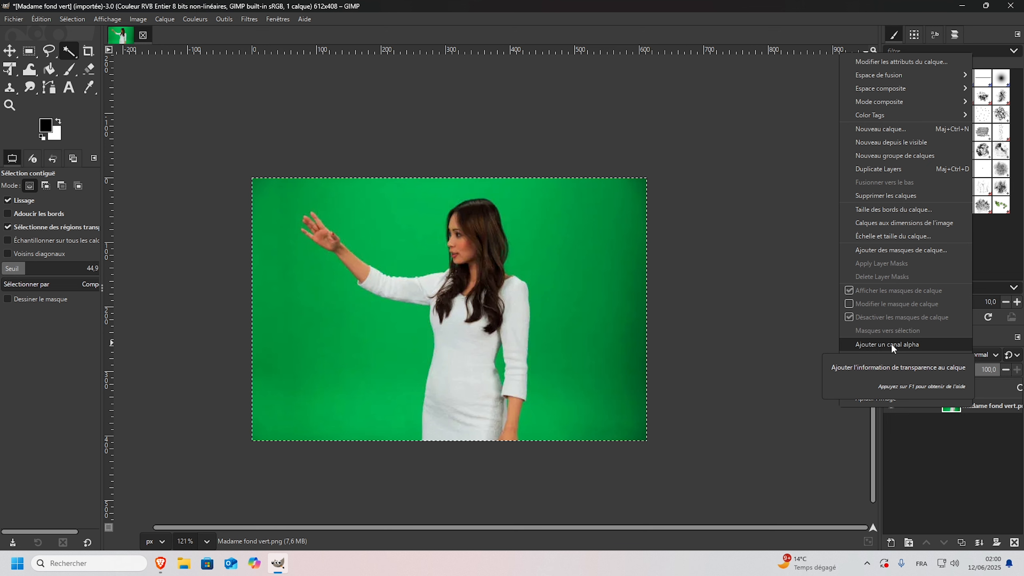
left_click(217, 130)
left_click(50, 51)
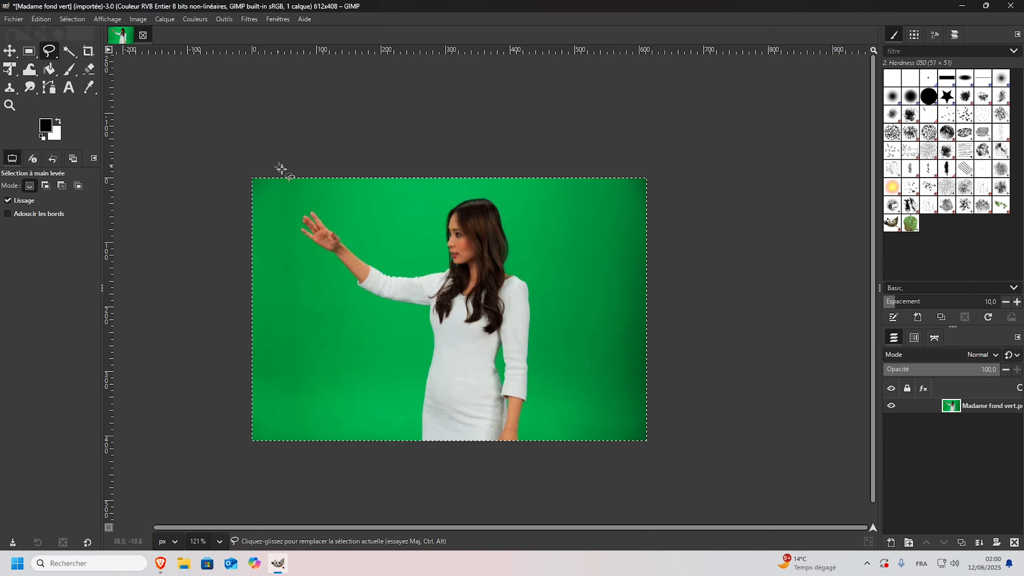
left_click(259, 149)
mouse_move(301, 210)
left_mouse_down()
mouse_move(241, 240)
mouse_move(231, 165)
left_mouse_up()
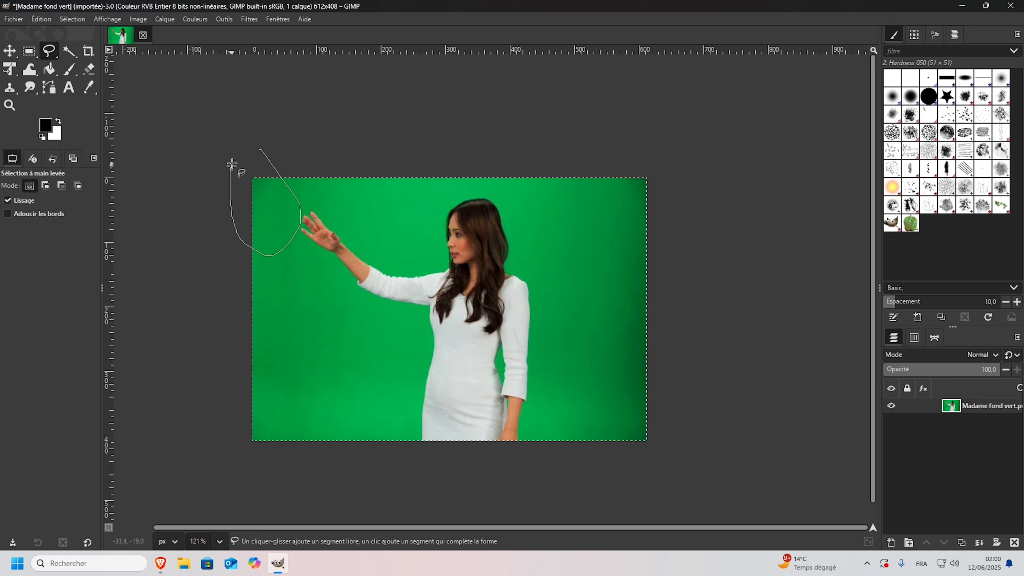
key("Return")
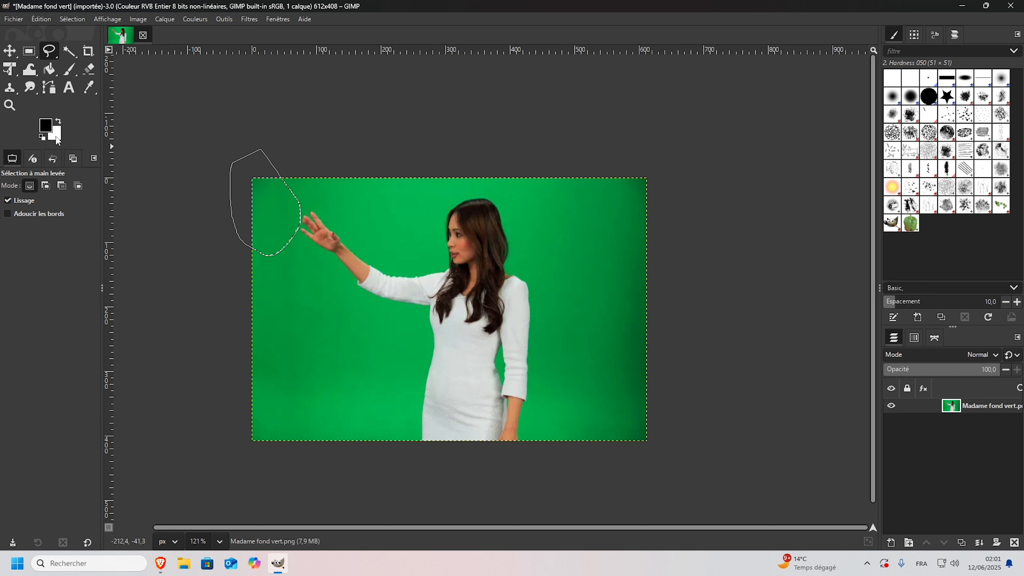
key("Delete")
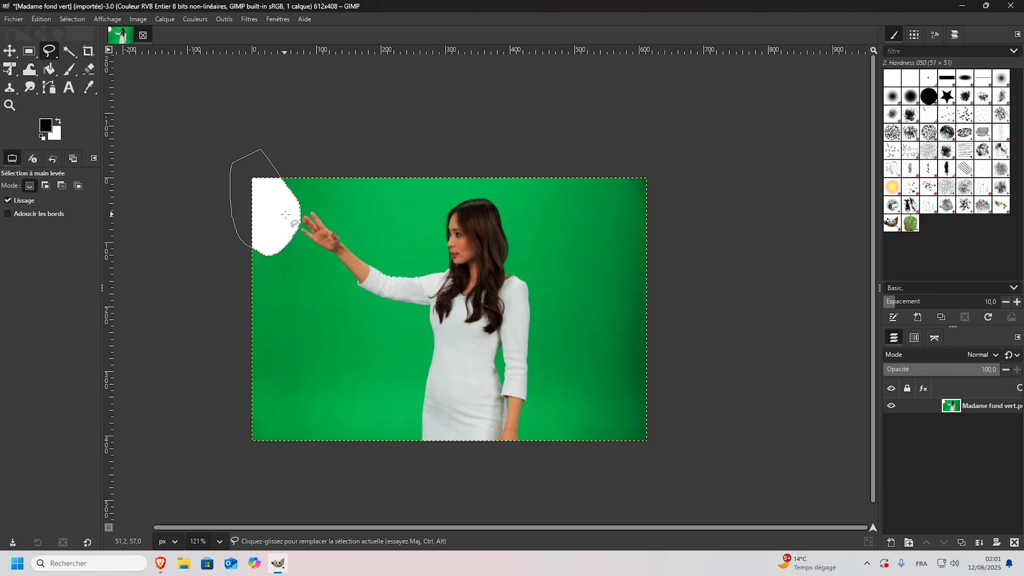
key("ctrl+z")
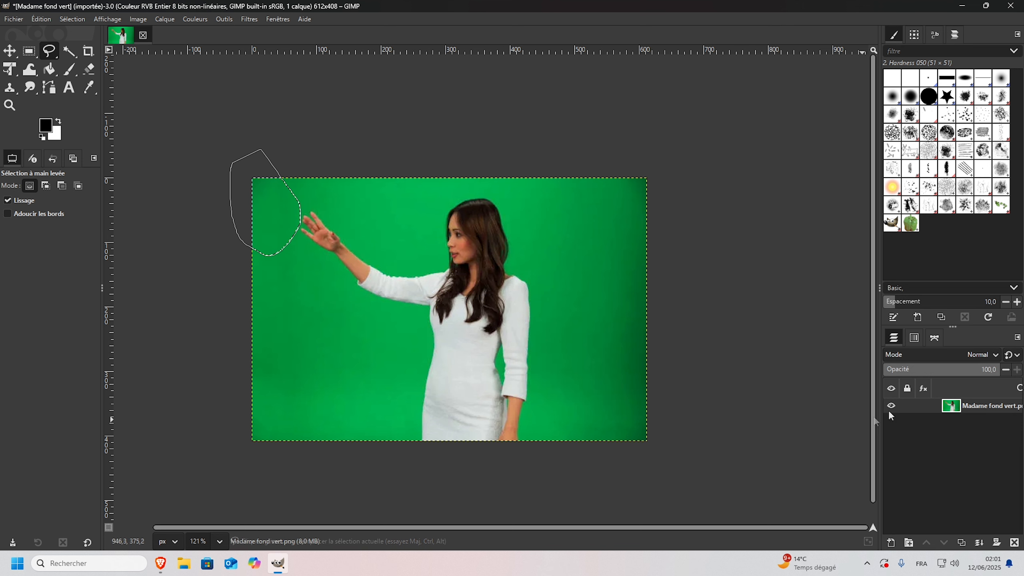
Step: Add an alpha channel to the layer containing the green-screen photo
right_click(978, 411)
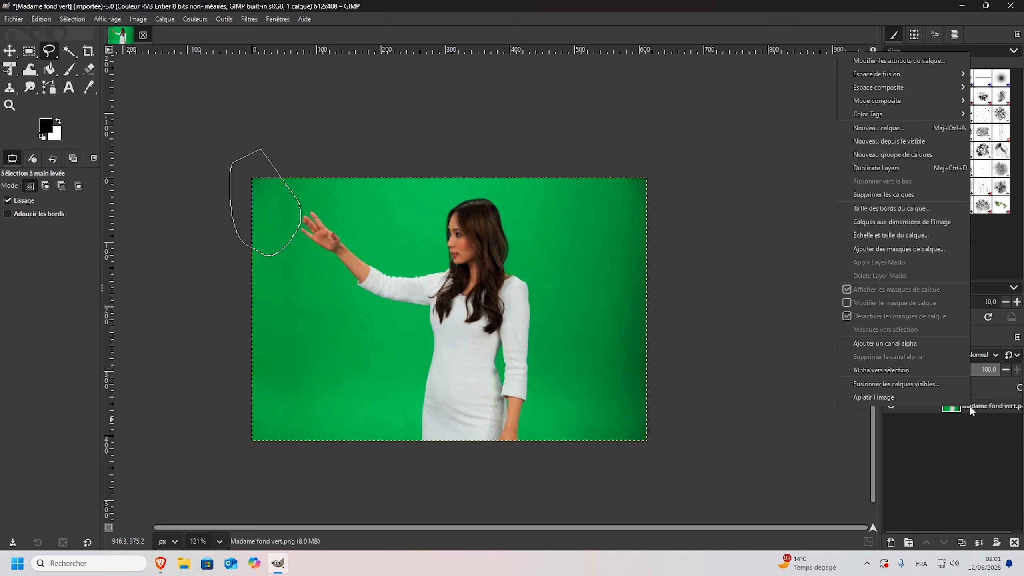
left_click(895, 343)
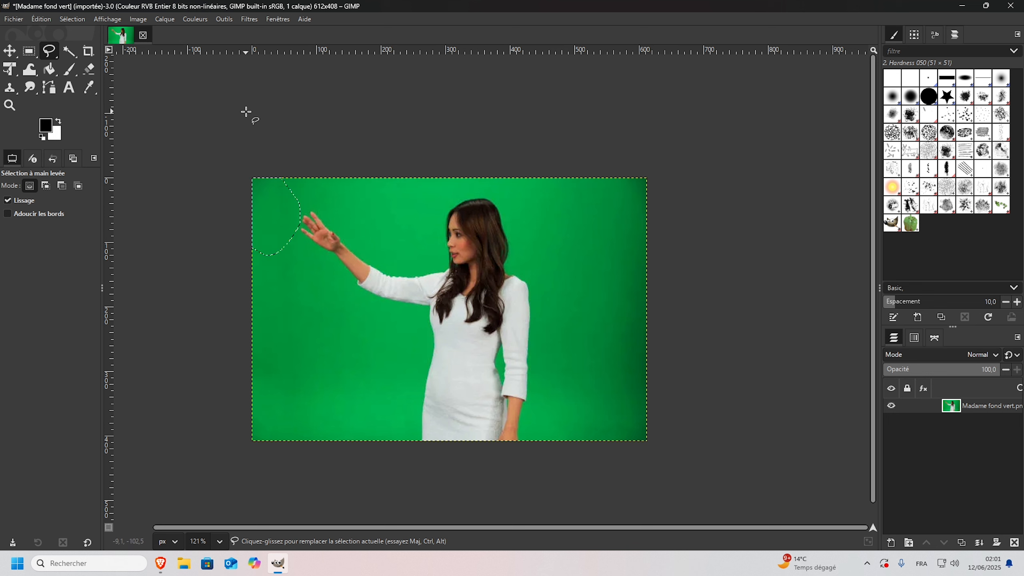
Step: Test clearing the freehand area to transparency, undo it, and drop the selection
key("Delete")
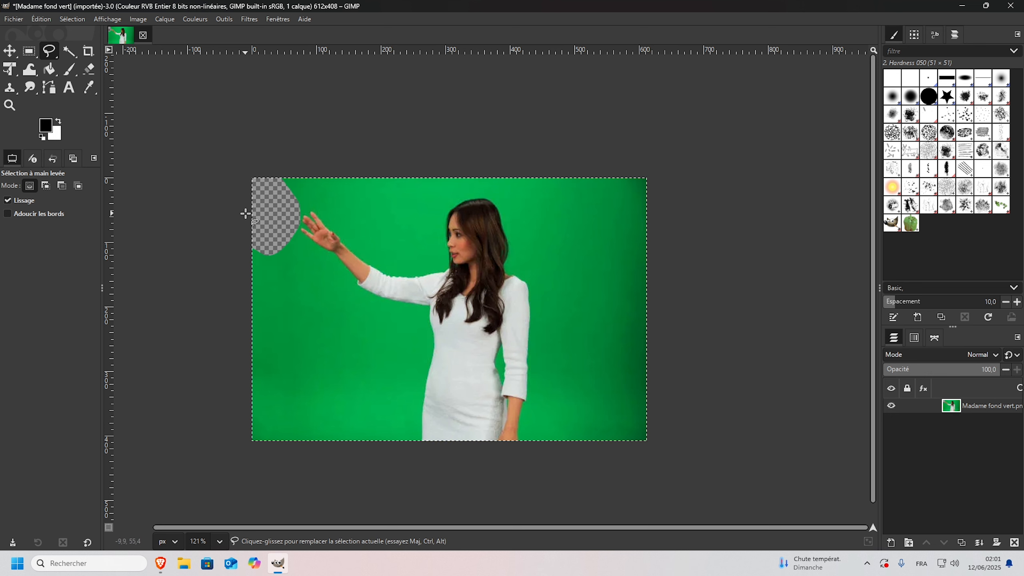
key("ctrl+z")
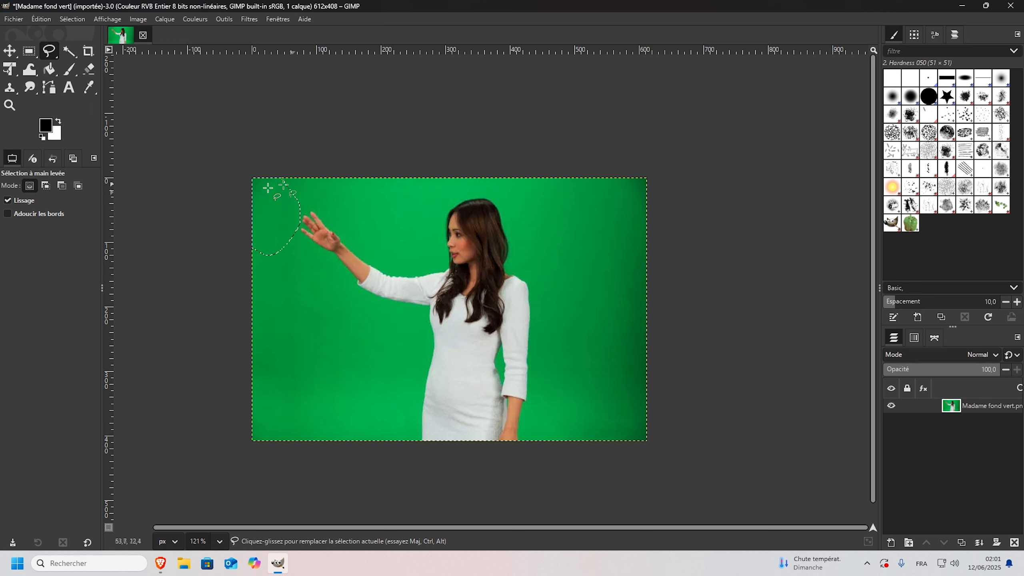
left_click(264, 201)
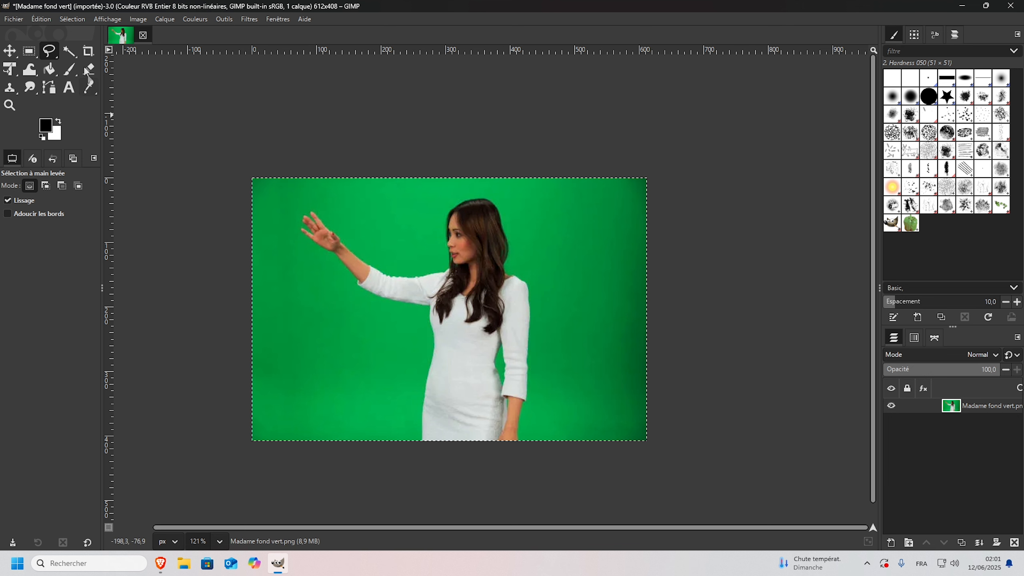
Step: Select the green background with the Select by Color tool, raising the threshold to 50.7
left_click(69, 51)
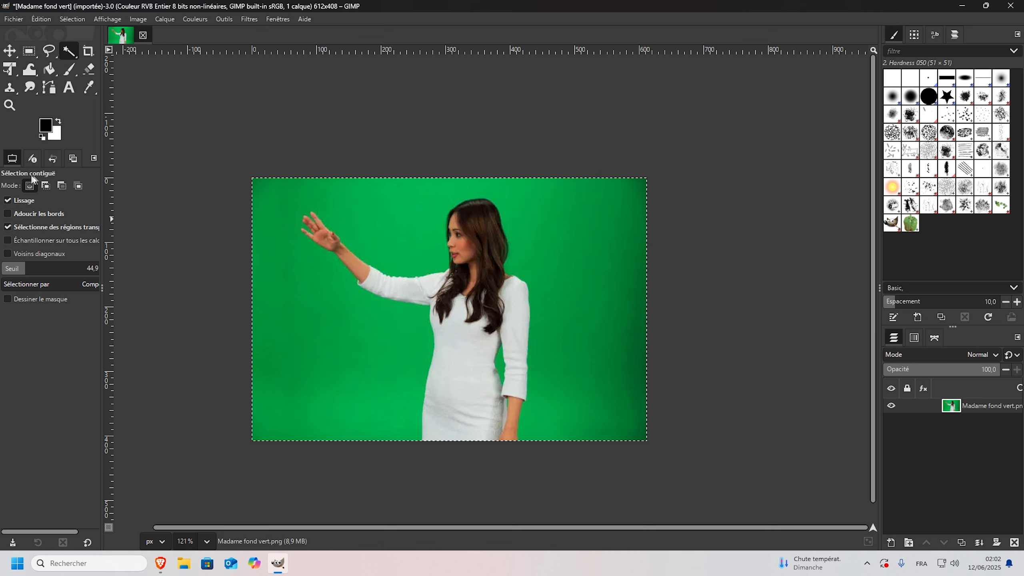
left_click(78, 58)
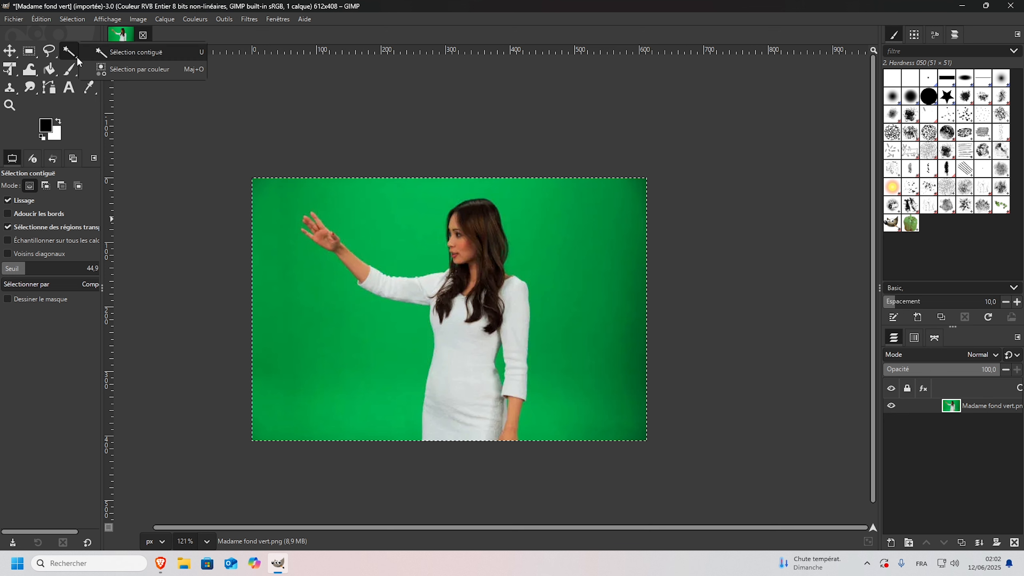
left_click(143, 72)
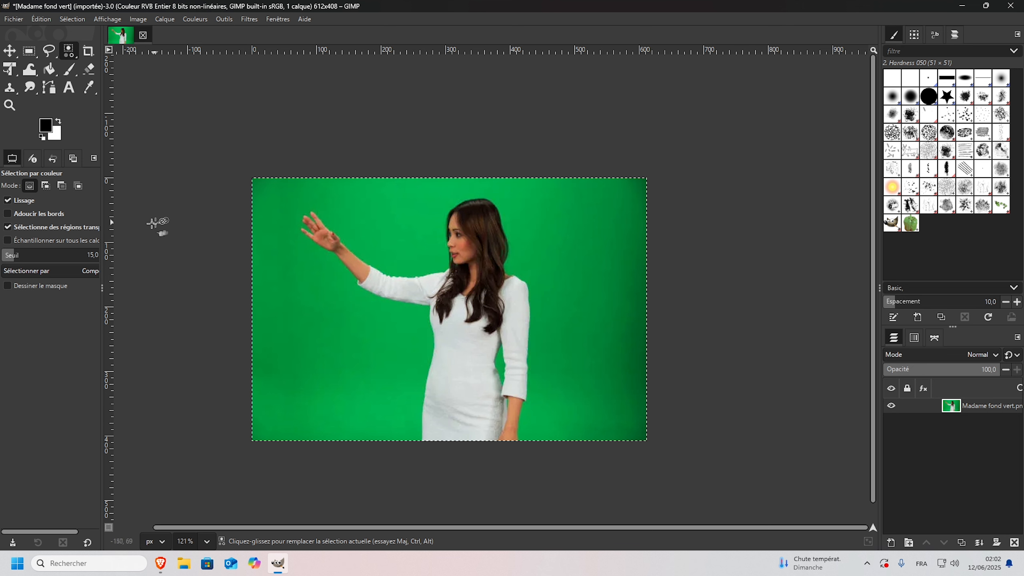
left_click(336, 344)
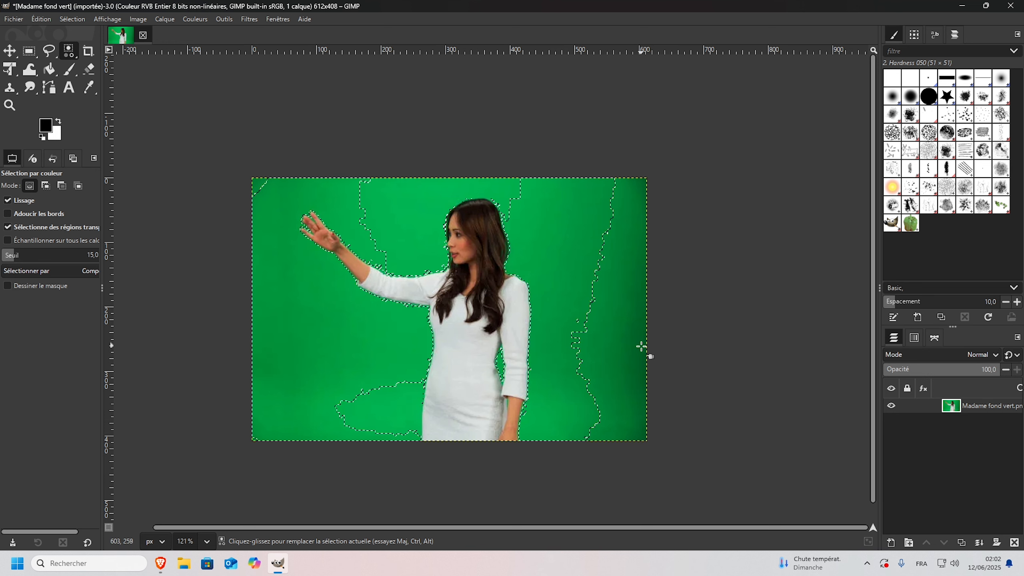
left_click_drag(16, 255, 27, 255)
left_click(320, 370)
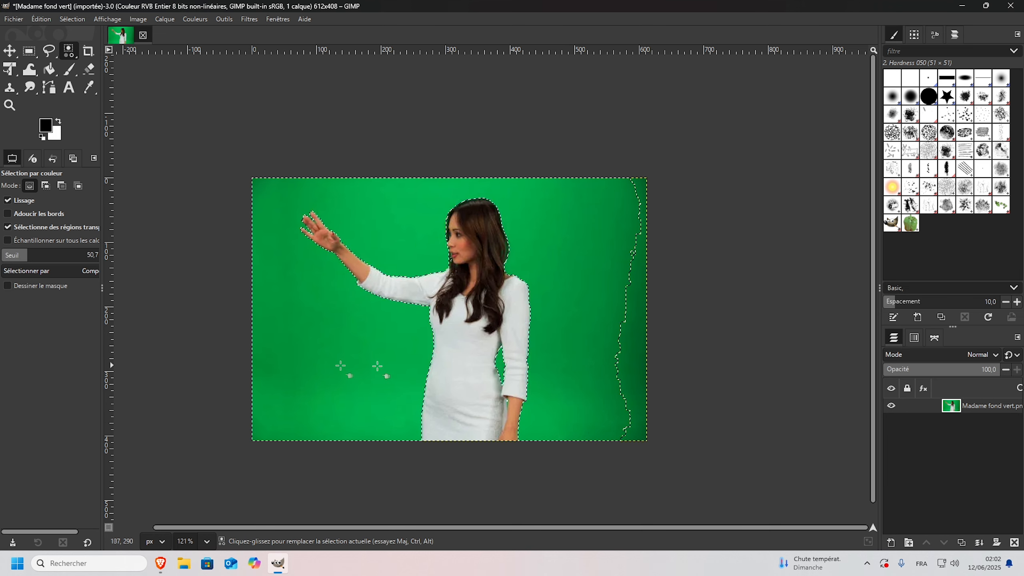
Step: Try the colour selection of the green background again with the threshold raised to 72.4
scroll(446, 350, "up", 5)
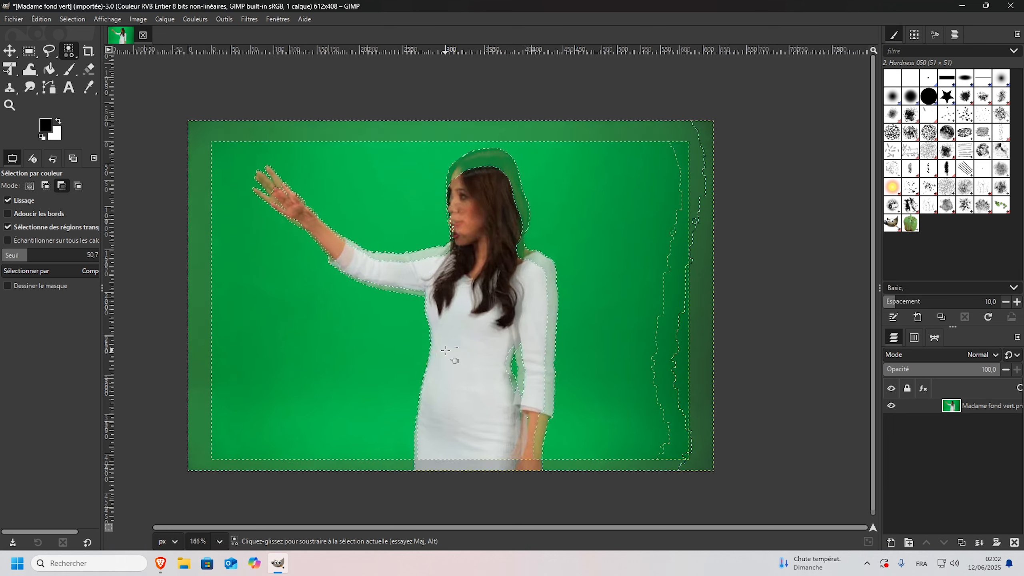
scroll(427, 331, "up", 1)
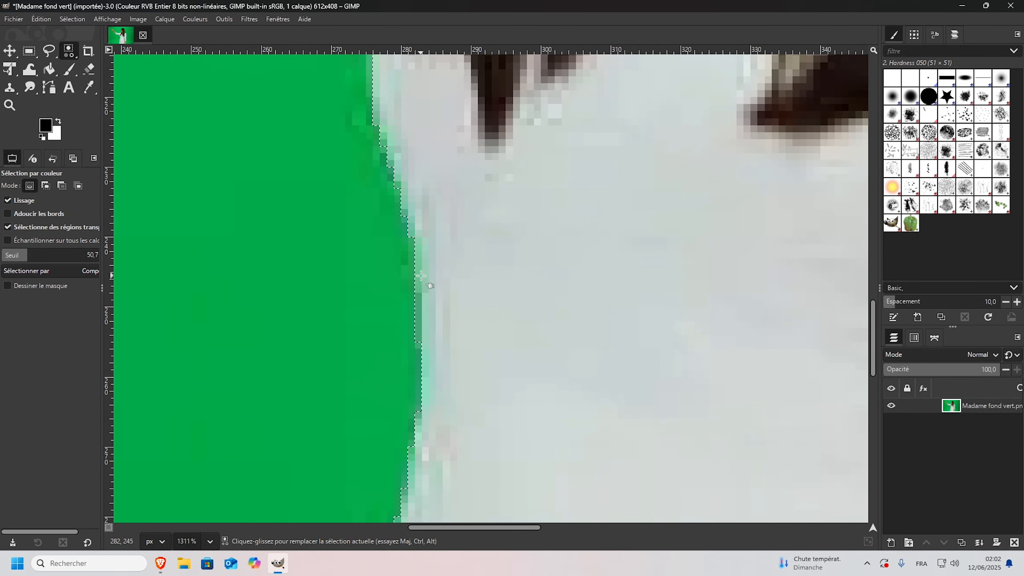
left_click_drag(12, 258, 36, 258)
scroll(214, 290, "down", 2)
scroll(263, 314, "down", 3)
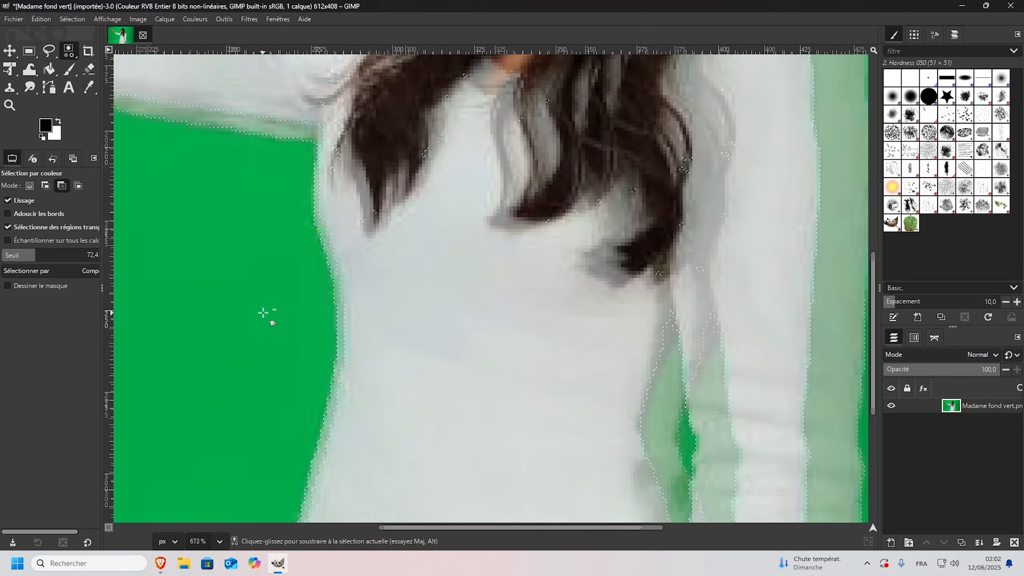
scroll(264, 313, "down", 1)
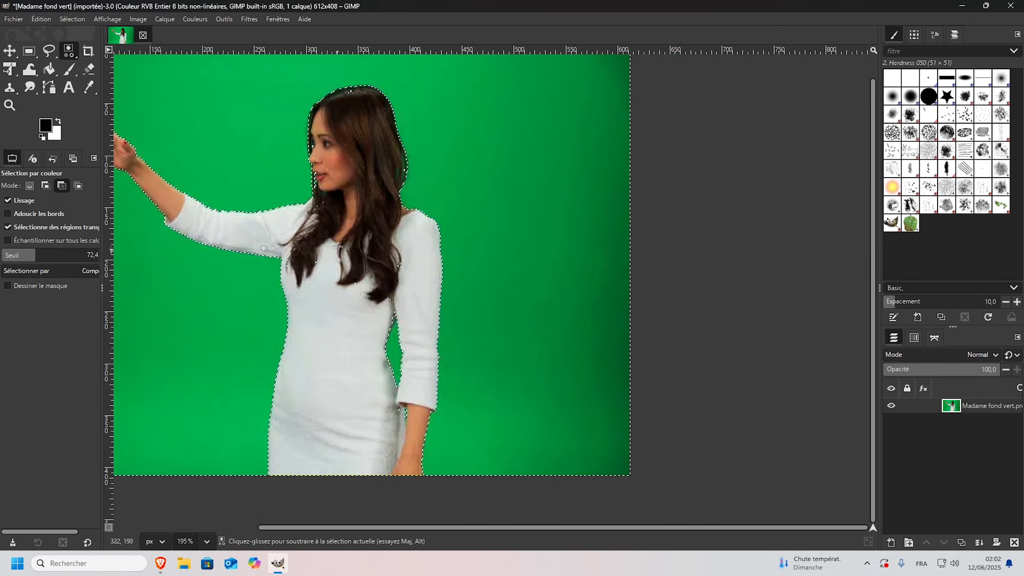
Step: Reselect the green background by colour with the threshold lowered to 60.9, and check the selection edge along the dress
left_click_drag(58, 264, 28, 256)
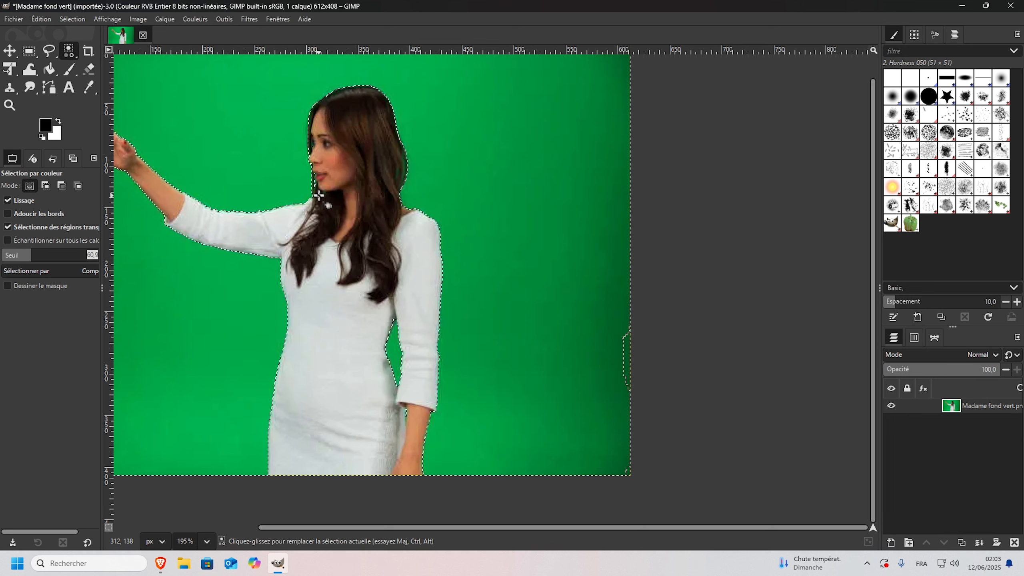
scroll(297, 339, "up", 7)
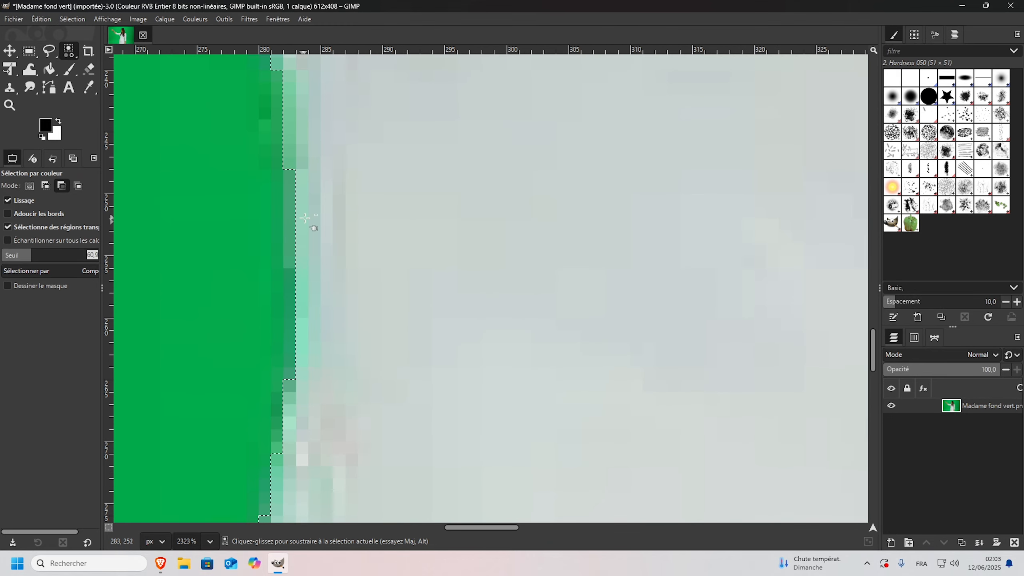
scroll(296, 302, "down", 7)
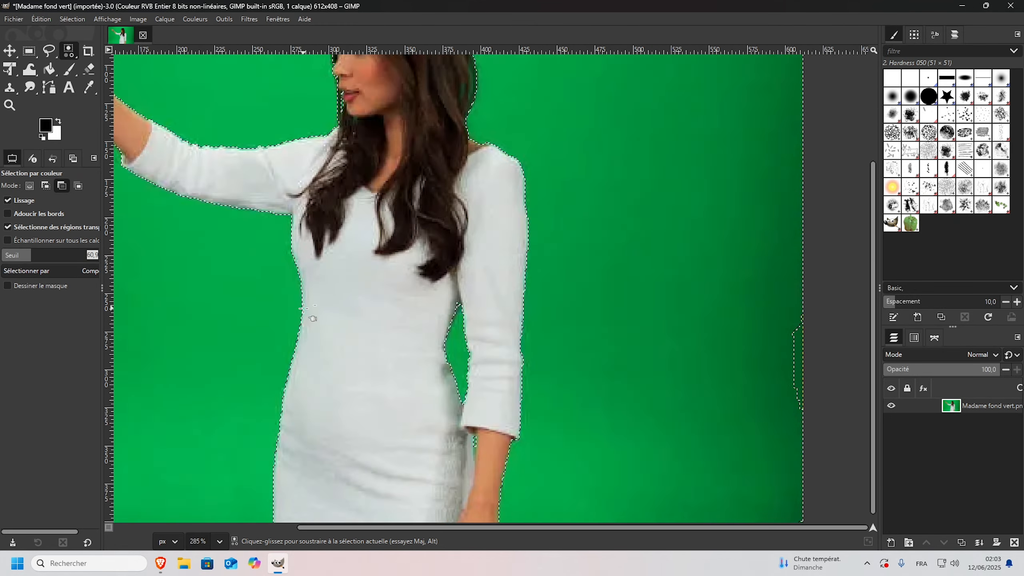
scroll(229, 298, "up", 1)
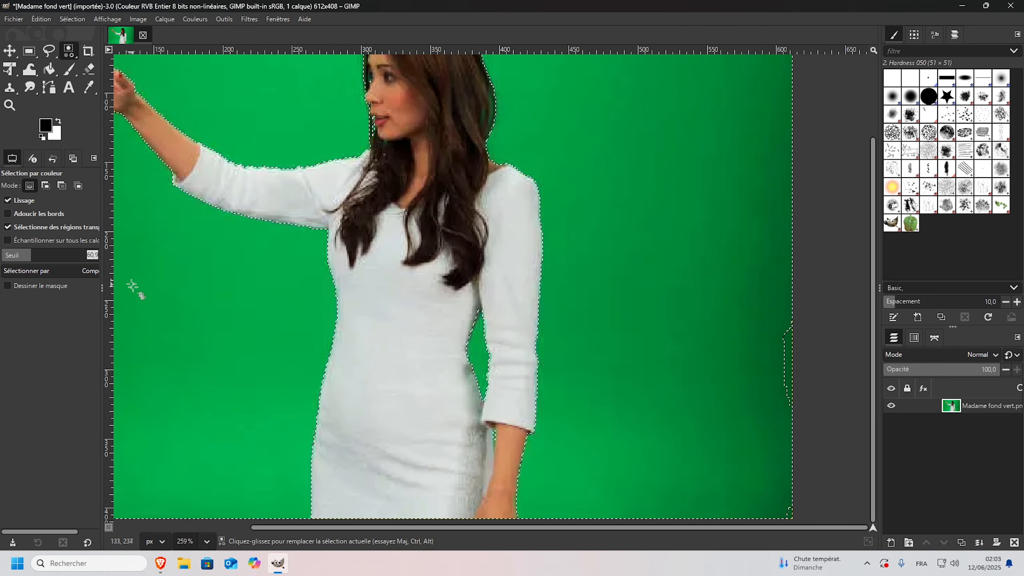
Step: Try adding the unselected dark green strip at the photo's right edge to the colour selection, and undo the addition
scroll(151, 301, "down", 3)
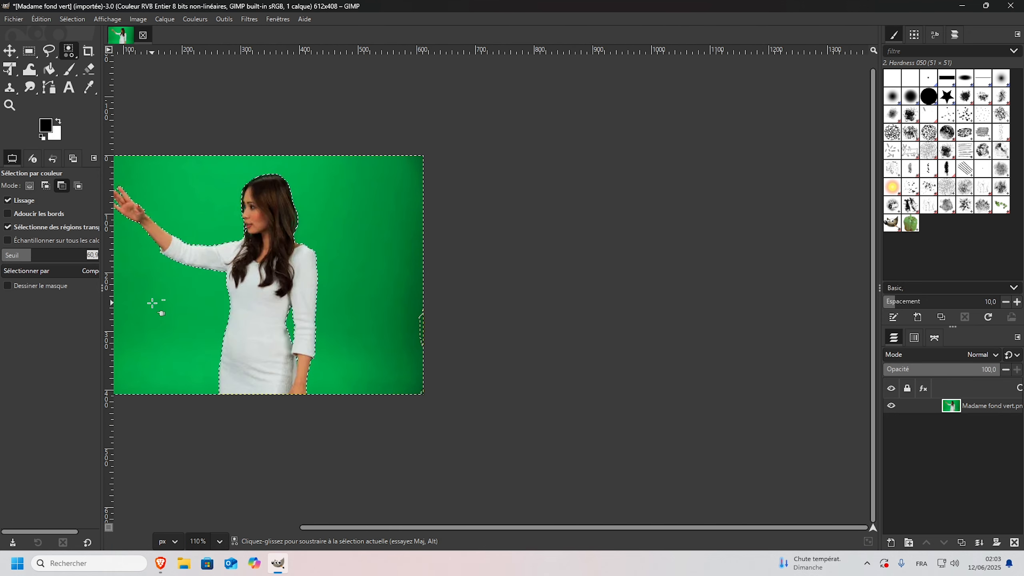
scroll(426, 332, "up", 2)
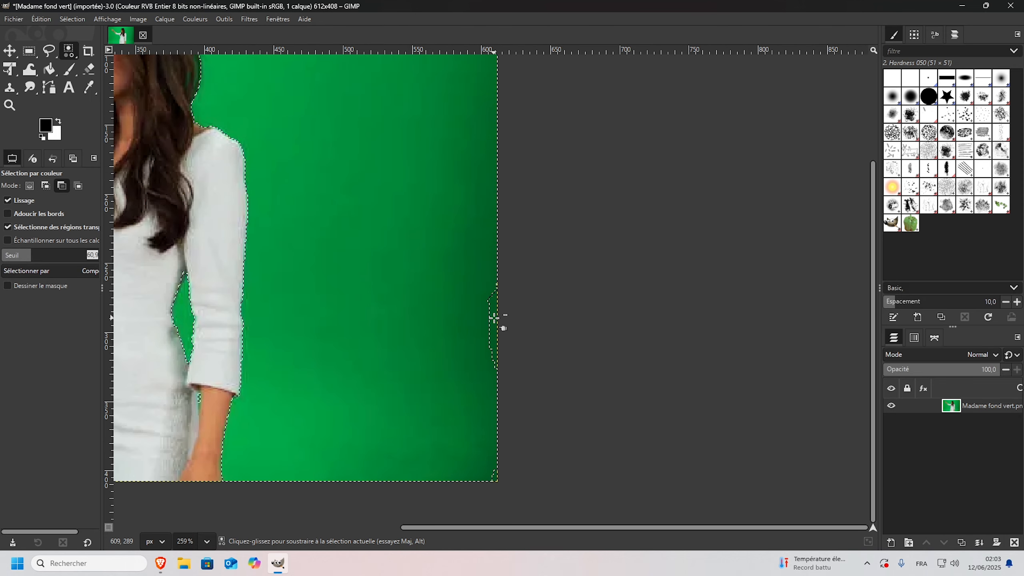
scroll(449, 323, "down", 1)
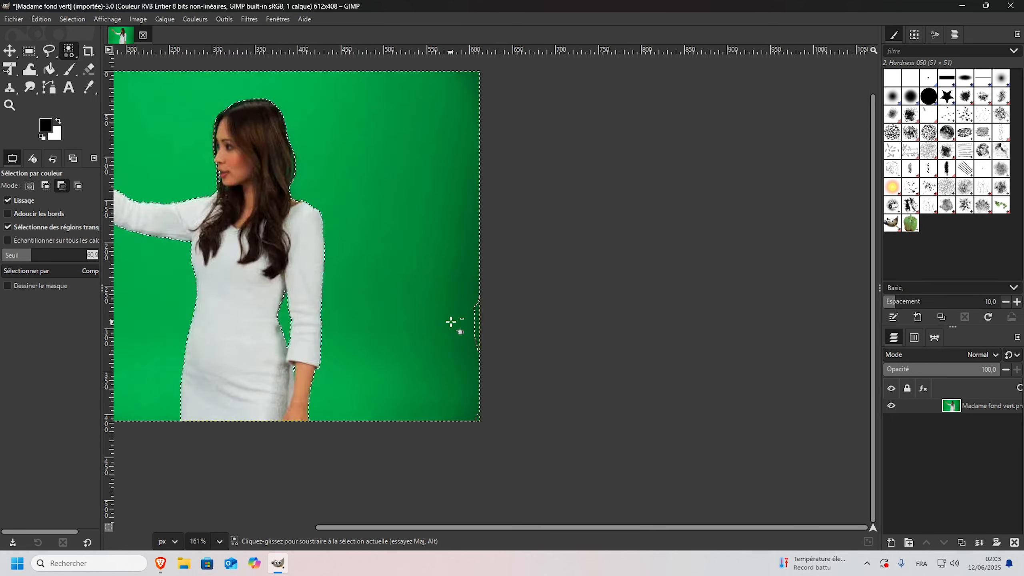
scroll(450, 322, "up", 1)
key("ctrl")
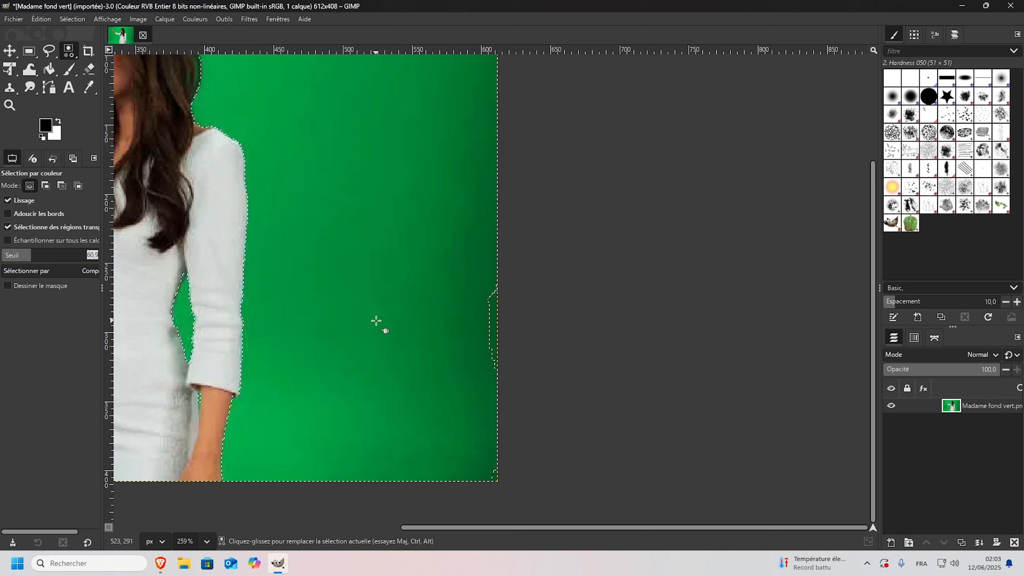
key("shift")
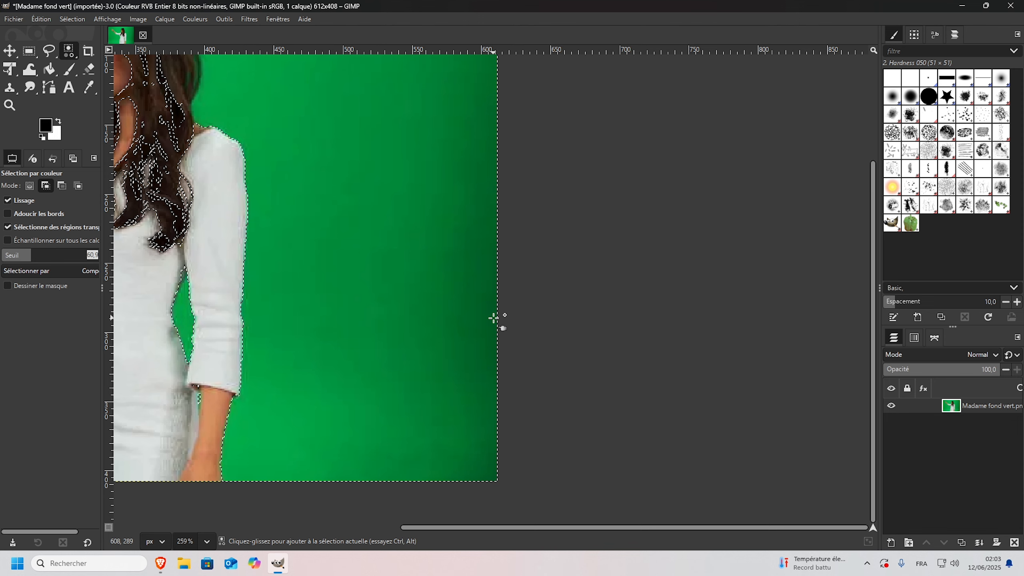
key("ctrl")
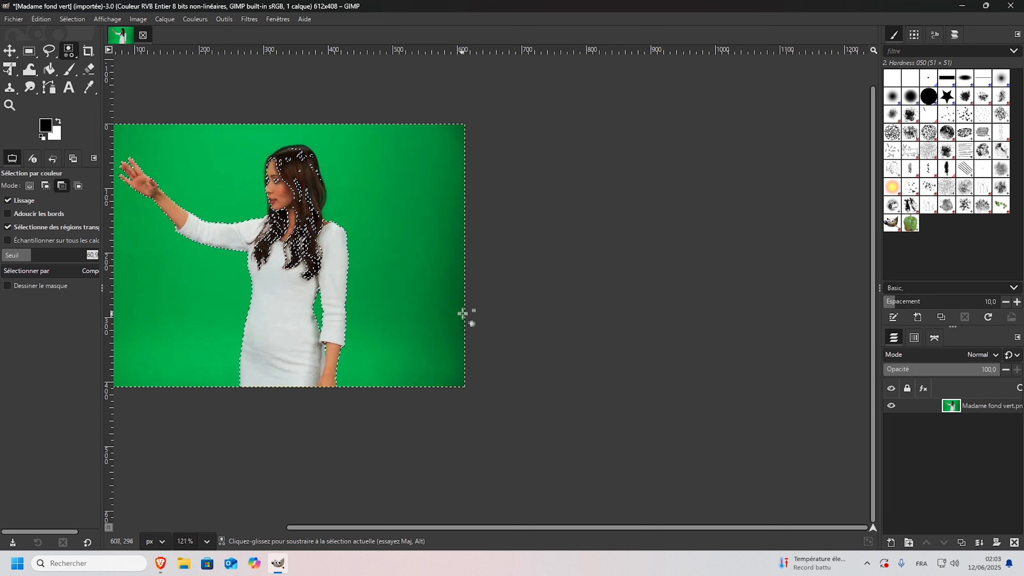
left_click(365, 225, "ctrl")
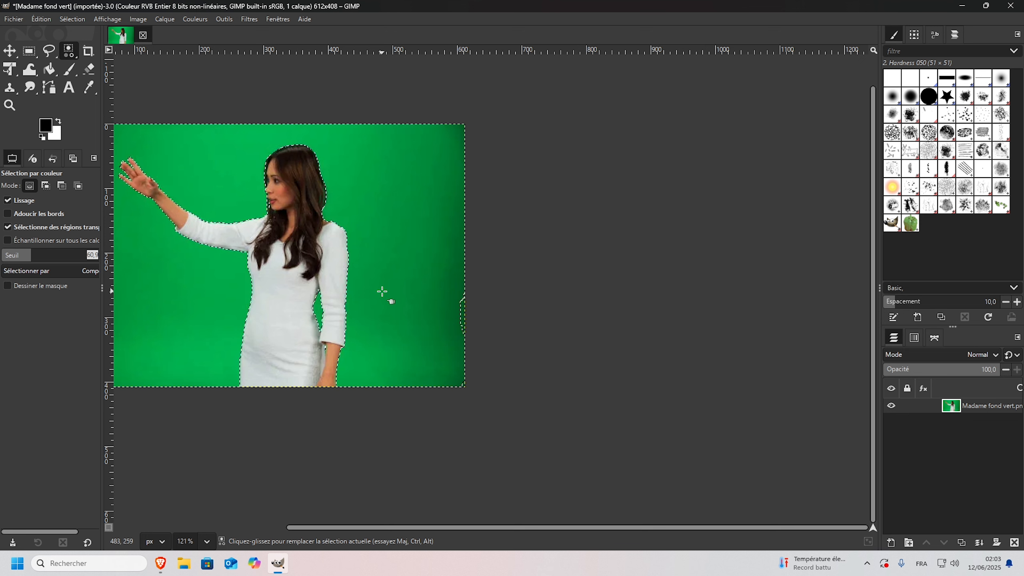
Step: Delete the selected green background around the woman to transparency
scroll(423, 302, "down", 2)
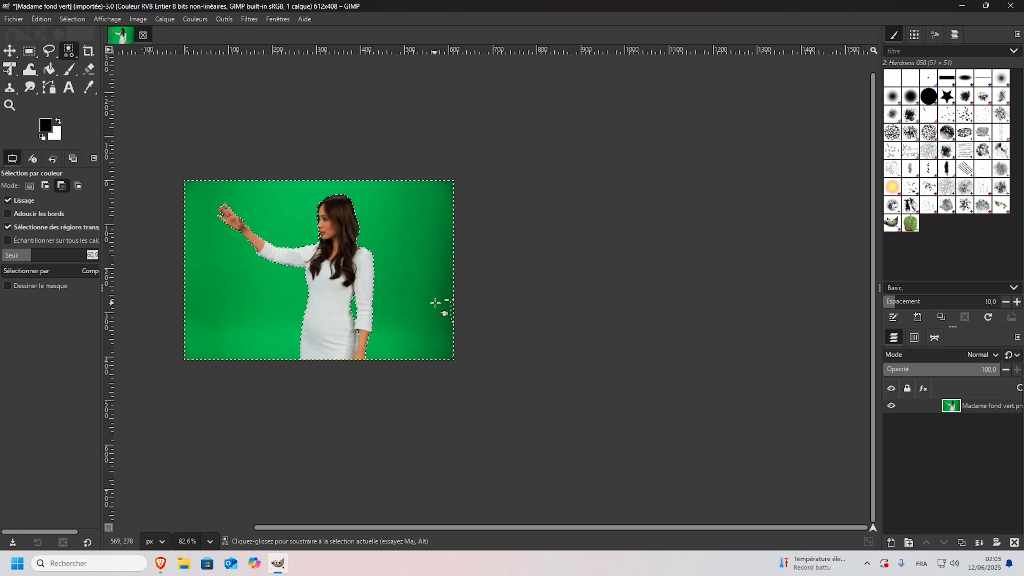
scroll(255, 298, "up", 2)
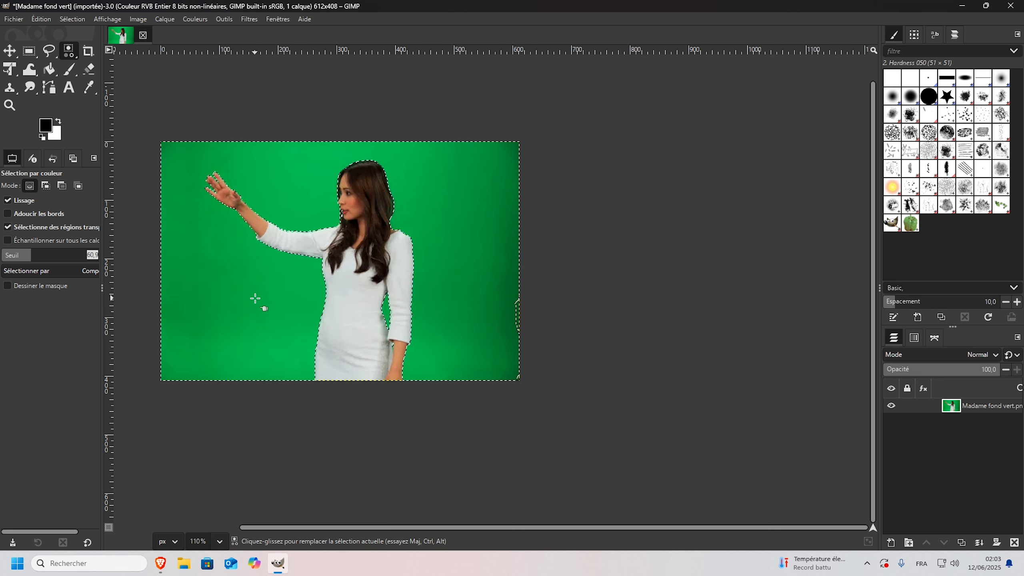
key("Delete")
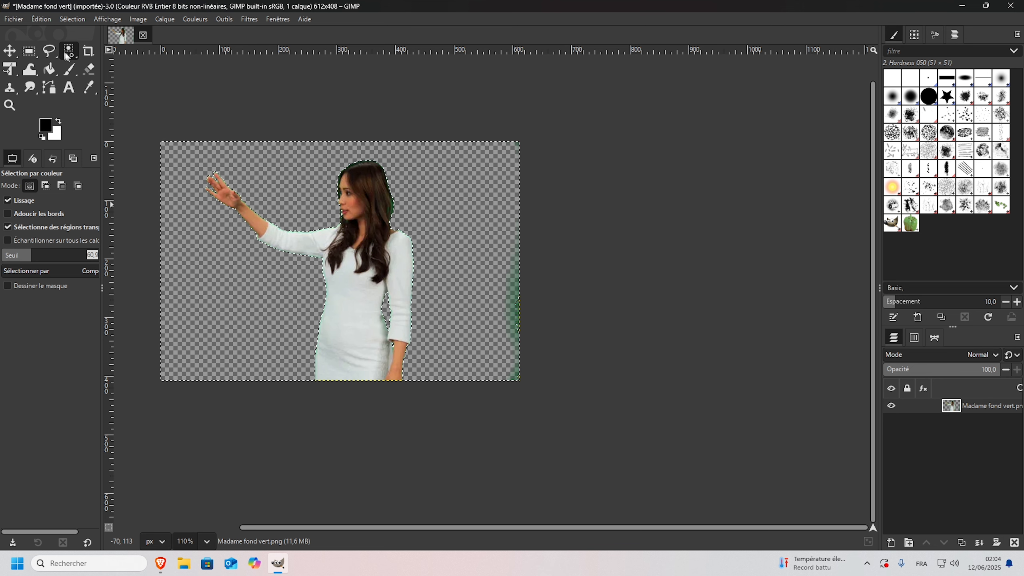
Step: Select the remaining dark green strip along the photo's right edge with a freehand outline and delete it to transparency
left_click(50, 52)
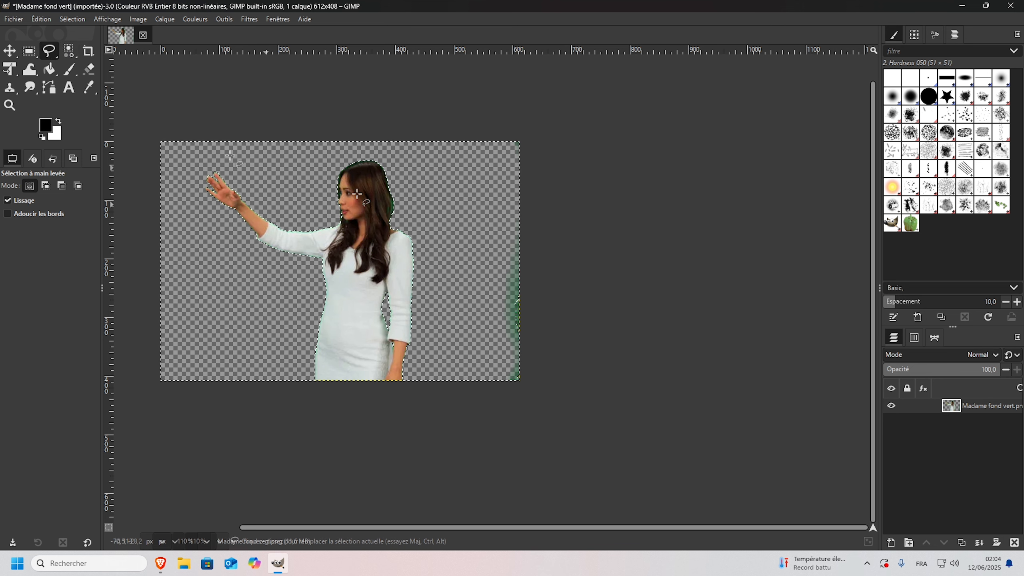
left_click(428, 124)
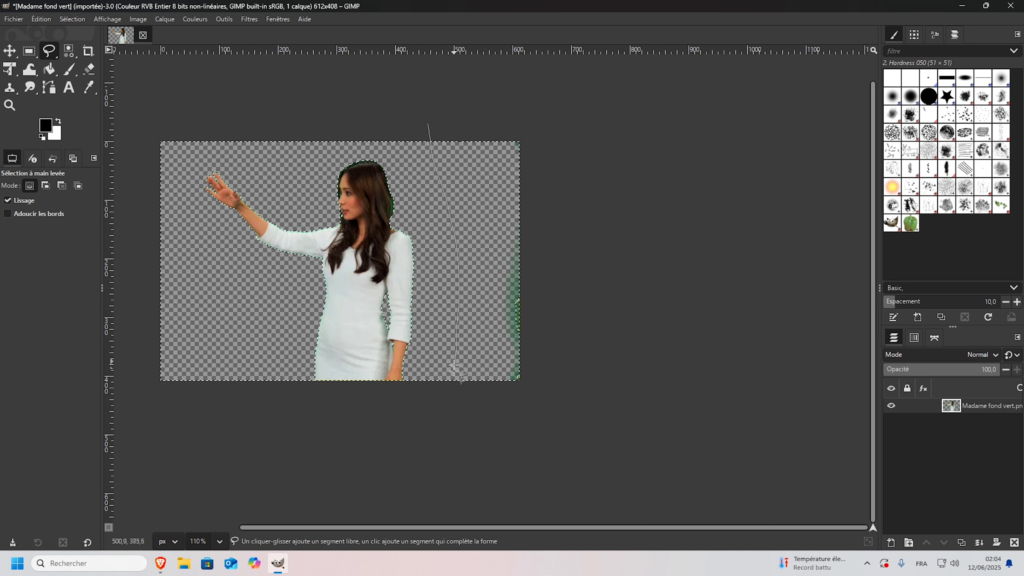
mouse_move(454, 368)
left_mouse_down()
mouse_move(578, 403)
mouse_move(634, 265)
mouse_move(581, 137)
mouse_move(526, 96)
mouse_move(476, 108)
left_mouse_up()
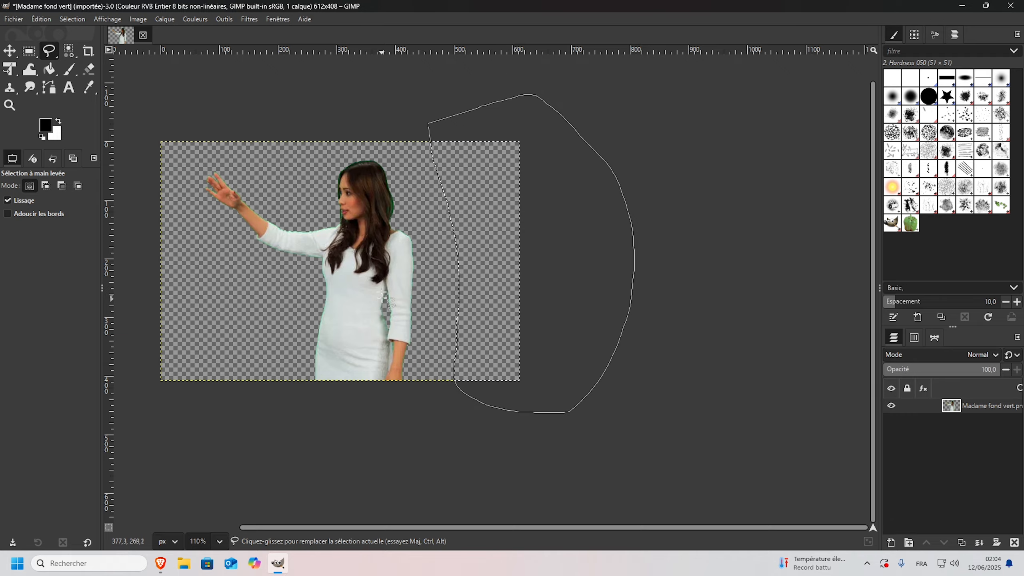
Step: Examine the cut-out edges along the woman's hair, arms and dress for green fringing, and clear the freehand selection
scroll(332, 228, "up", 5)
scroll(332, 227, "up", 8)
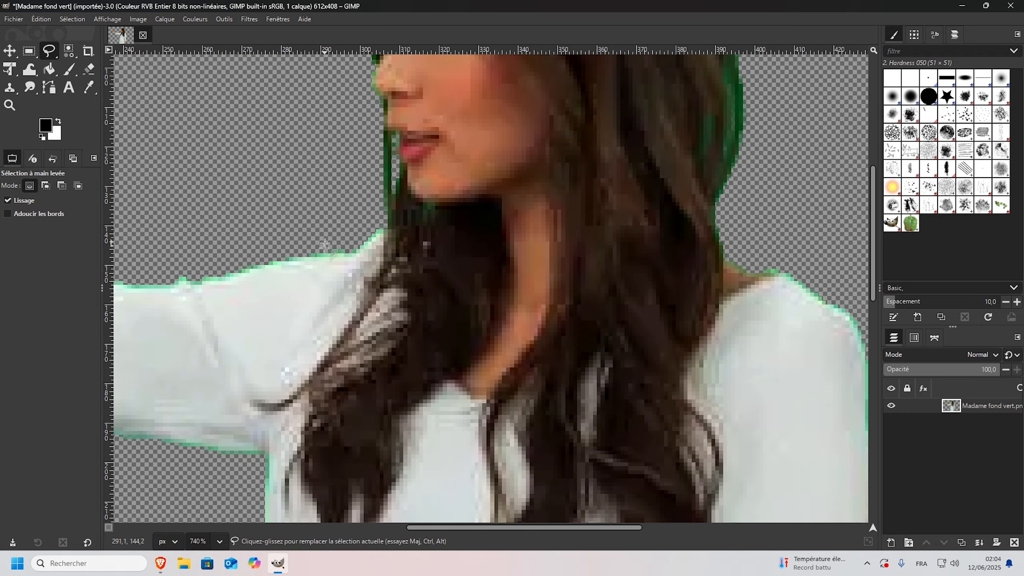
scroll(748, 153, "down", 4)
scroll(732, 204, "up", 7)
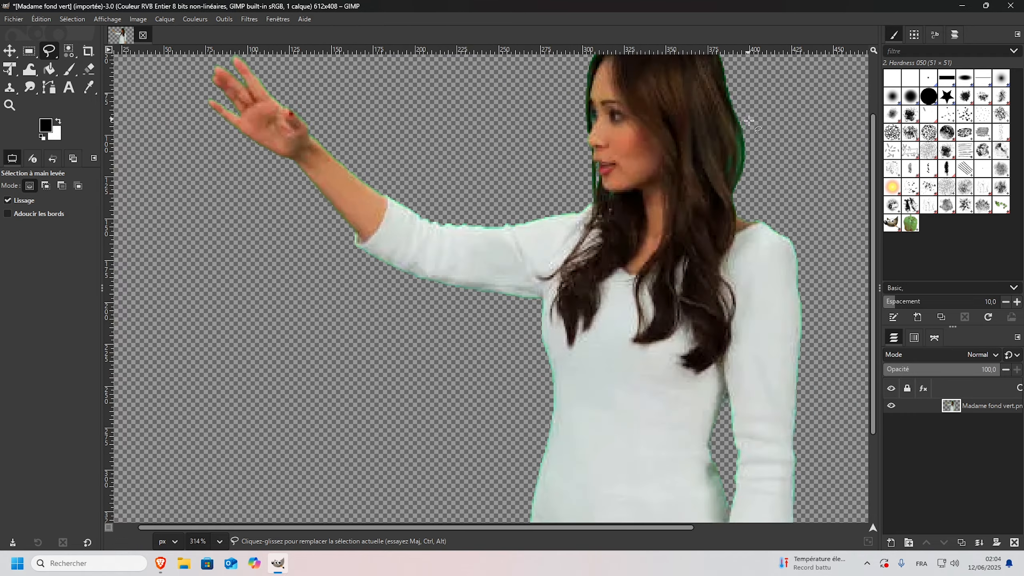
scroll(732, 204, "down", 8)
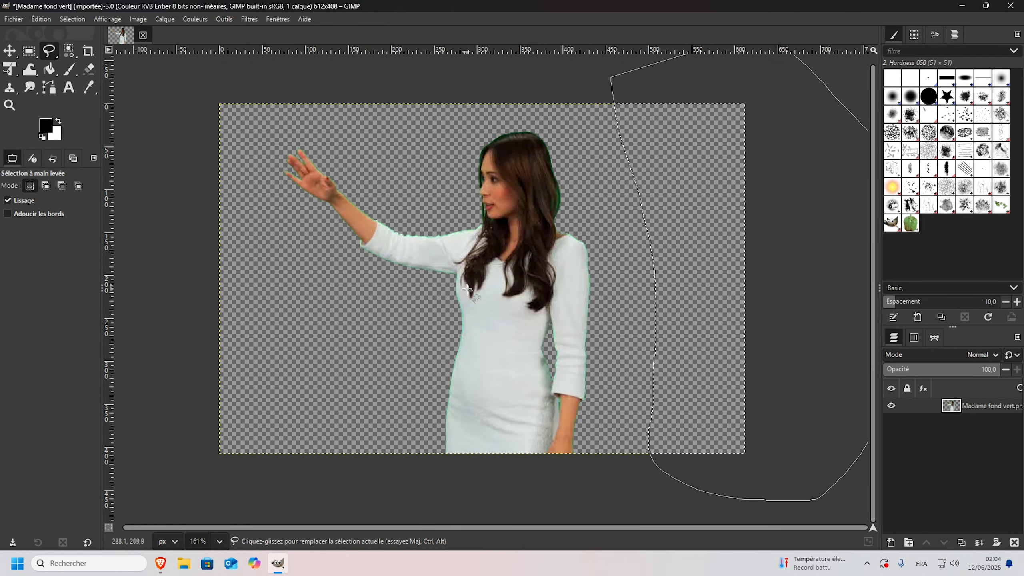
scroll(458, 286, "up", 7)
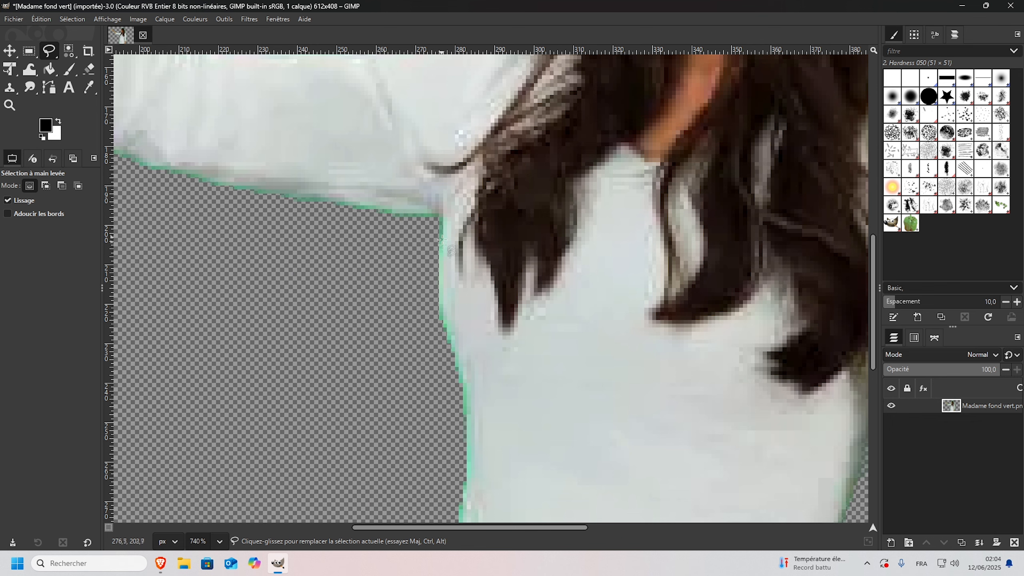
scroll(465, 371, "down", 7)
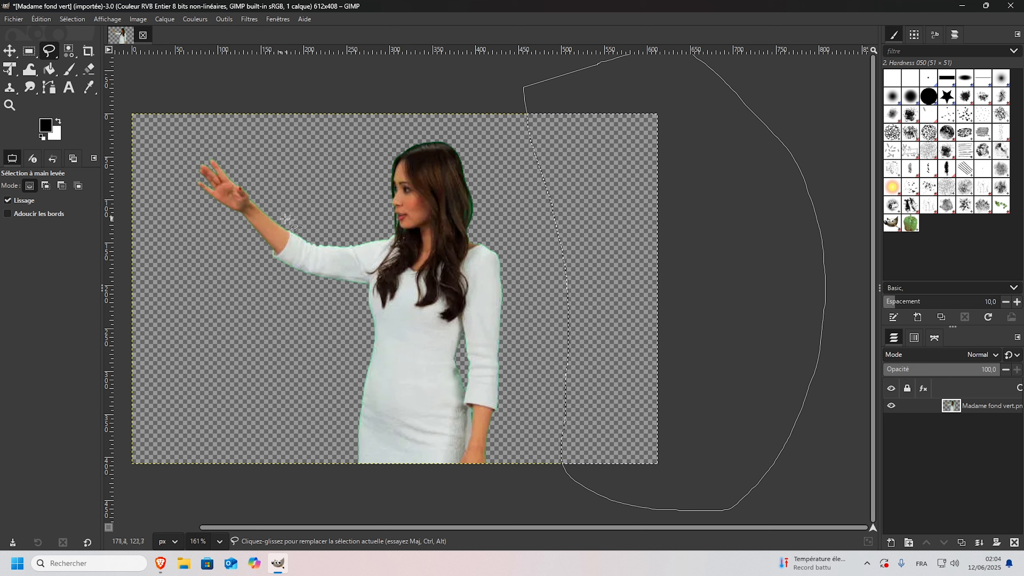
left_click(471, 235)
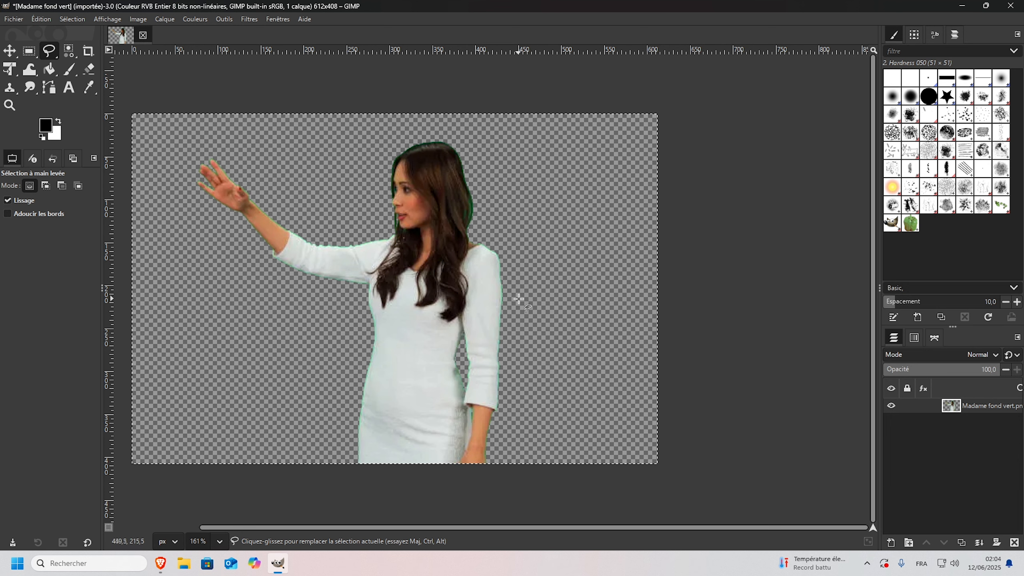
scroll(524, 299, "down", 3)
scroll(389, 238, "up", 3)
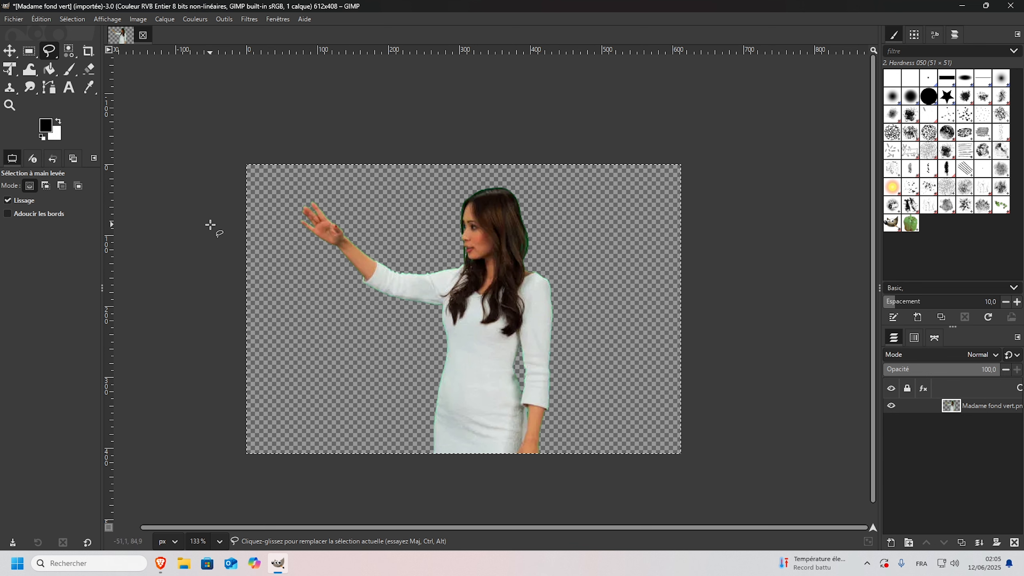
Step: Start exporting the image as Madame fond vert.png in the Pictures folder, with PNG image as the file type
left_click(13, 18)
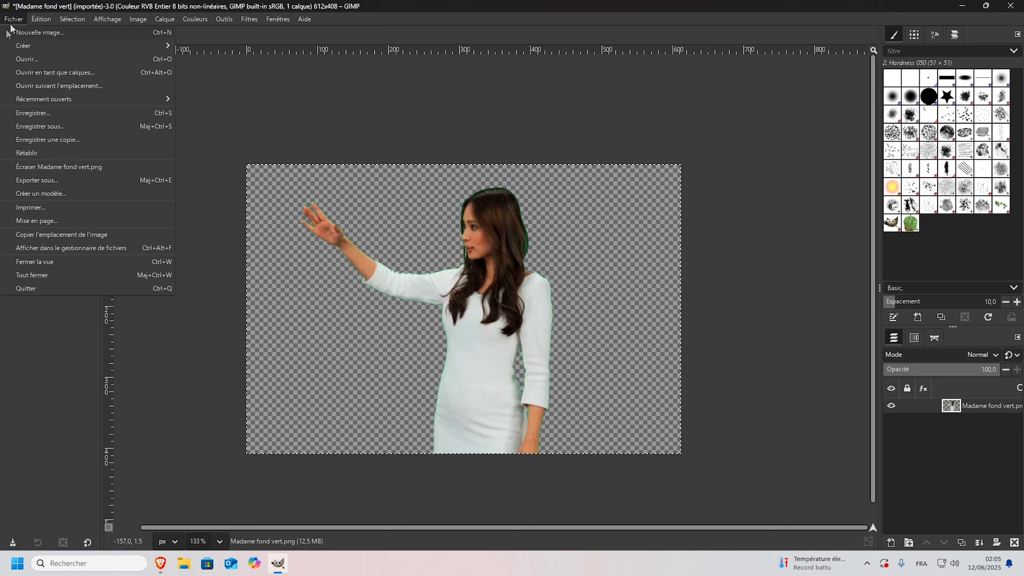
left_click(75, 182)
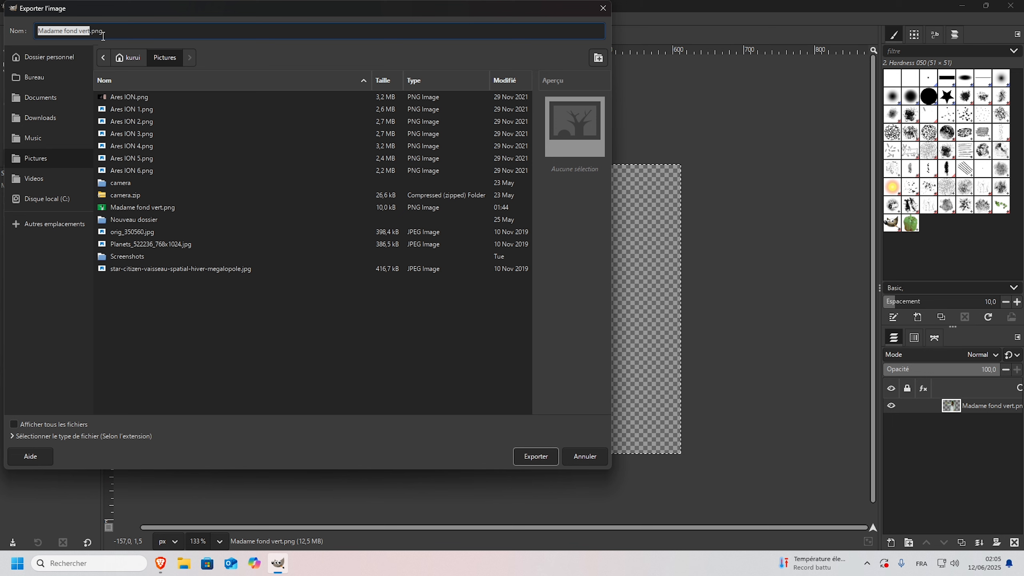
left_click(14, 436)
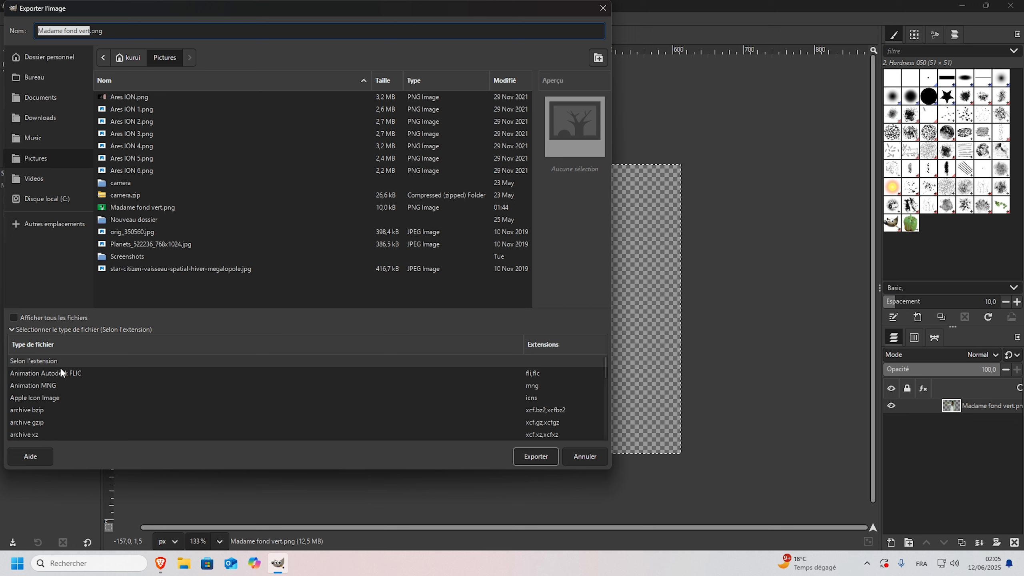
scroll(47, 413, "down", 5)
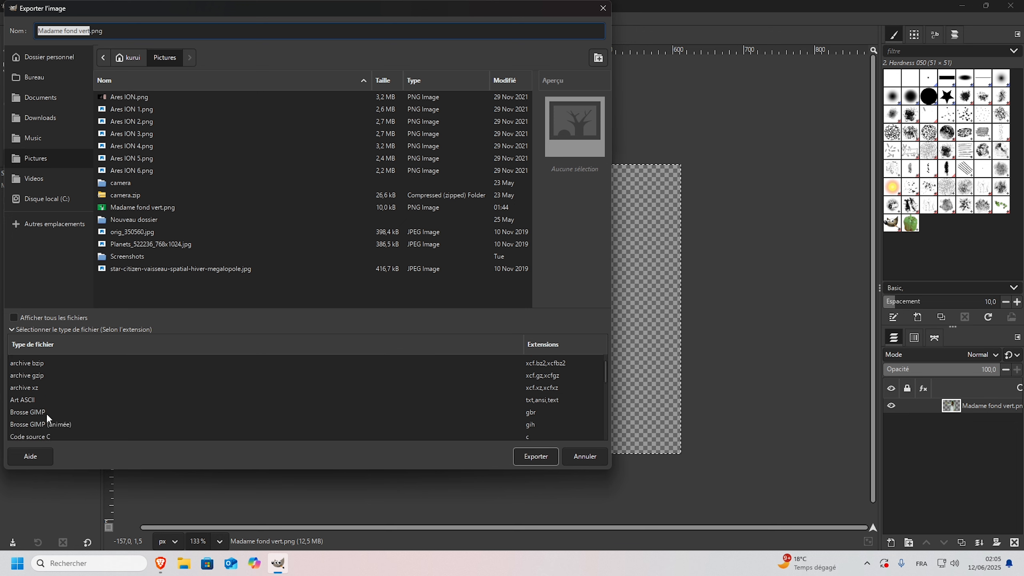
scroll(47, 417, "down", 3)
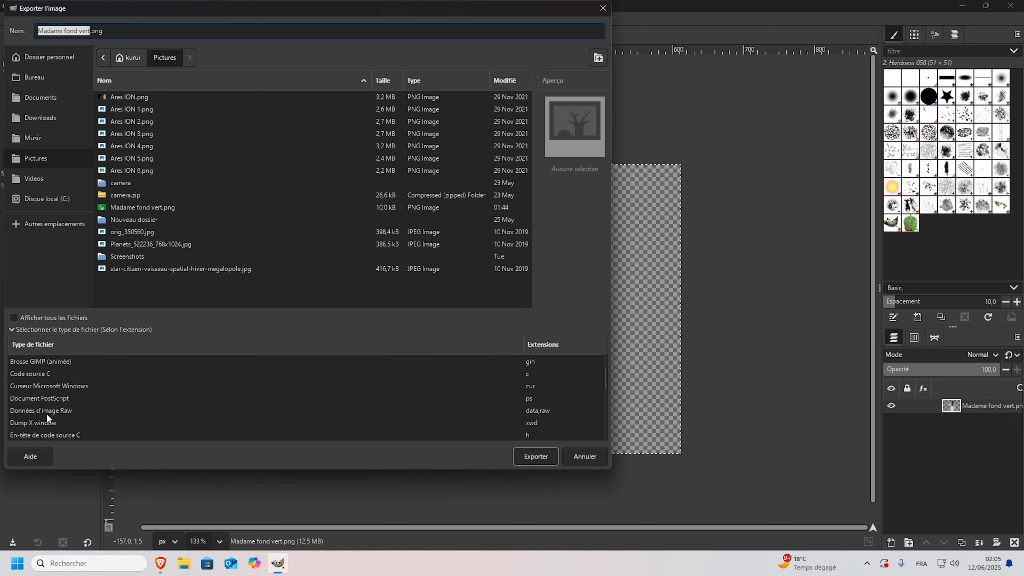
scroll(48, 417, "down", 5)
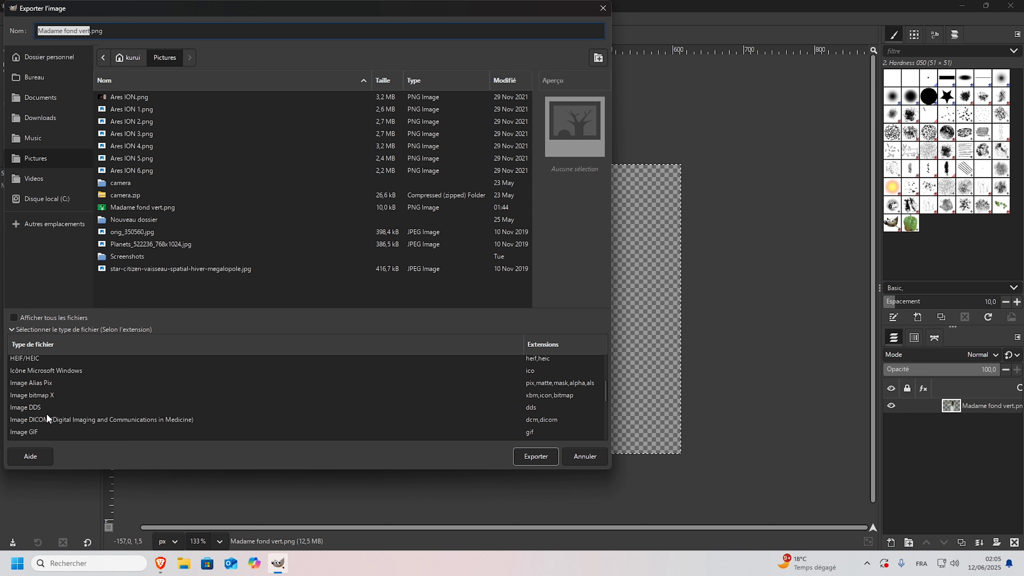
scroll(46, 413, "down", 3)
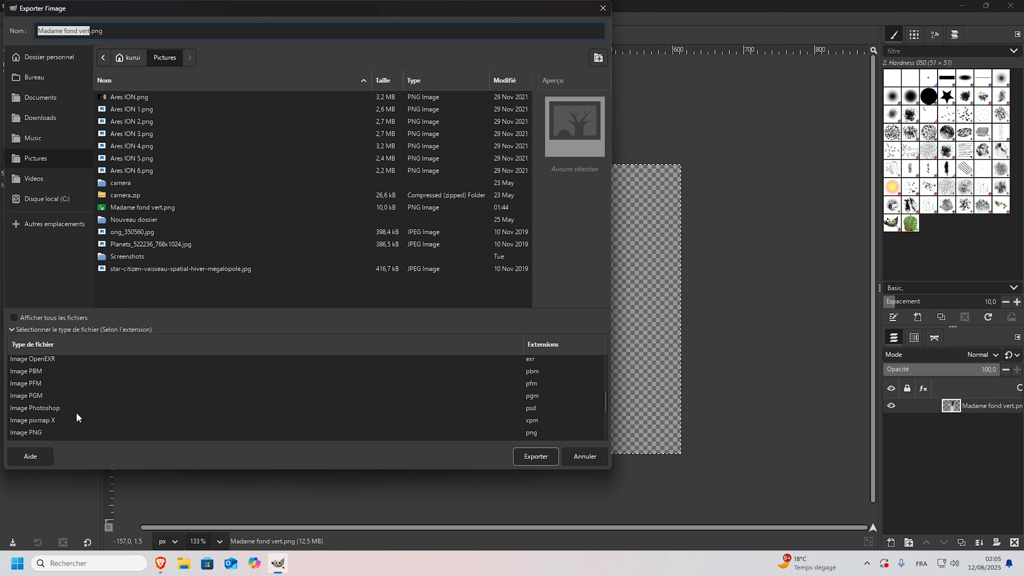
left_click(26, 431)
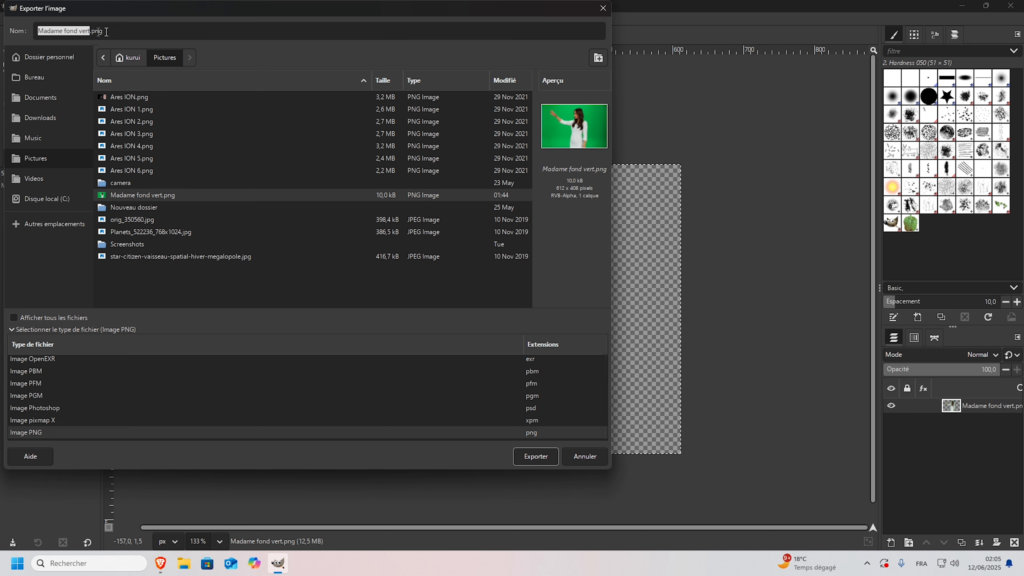
Step: Export the PNG over the existing Madame fond vert.png, keeping the offered PNG export options
left_click(538, 458)
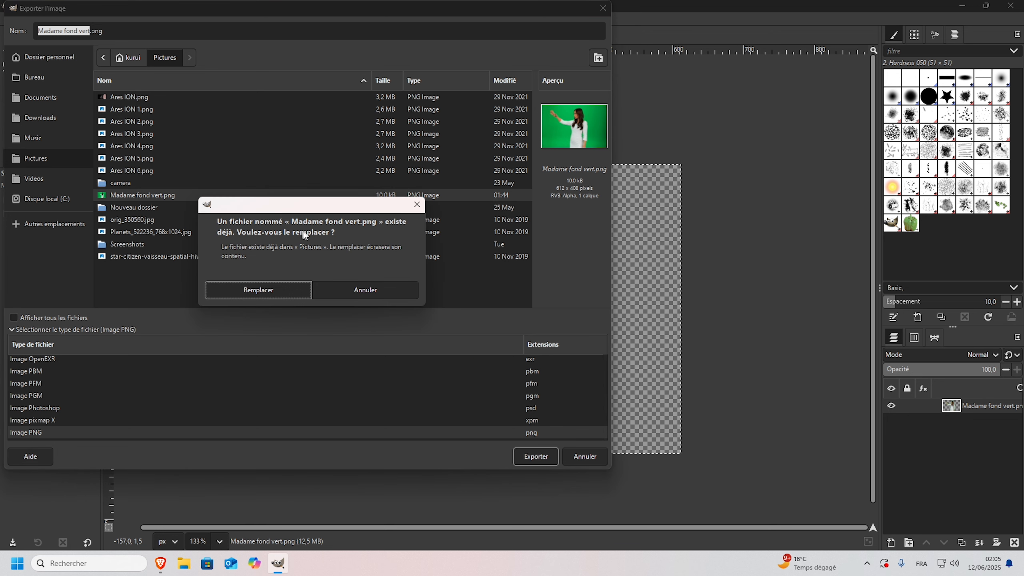
left_click(269, 293)
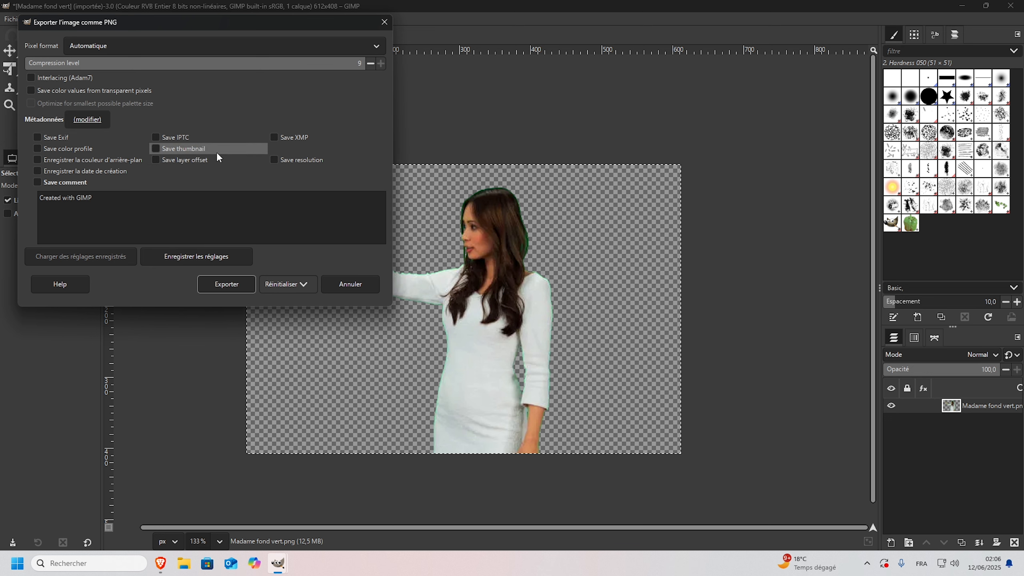
left_click(221, 285)
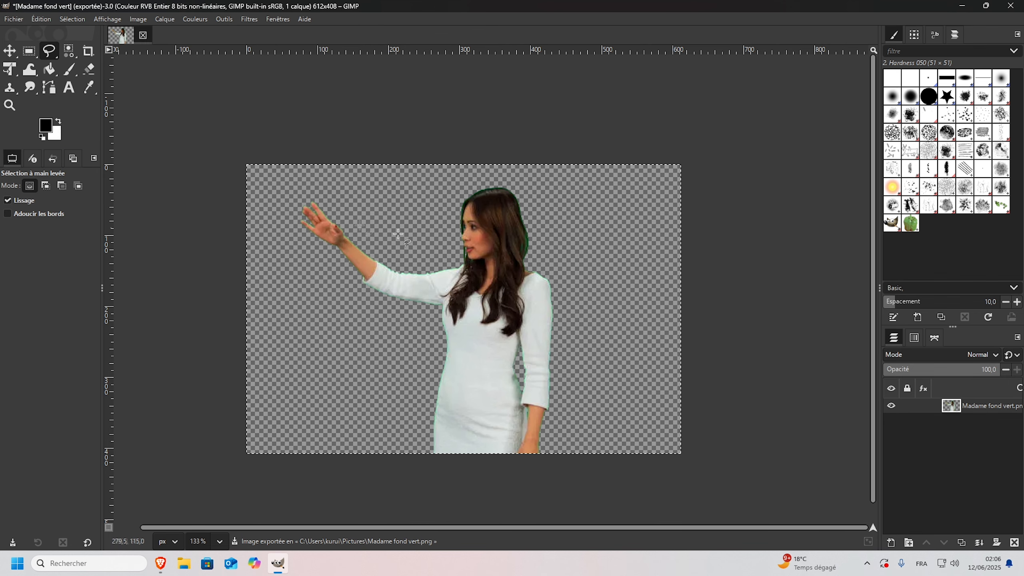